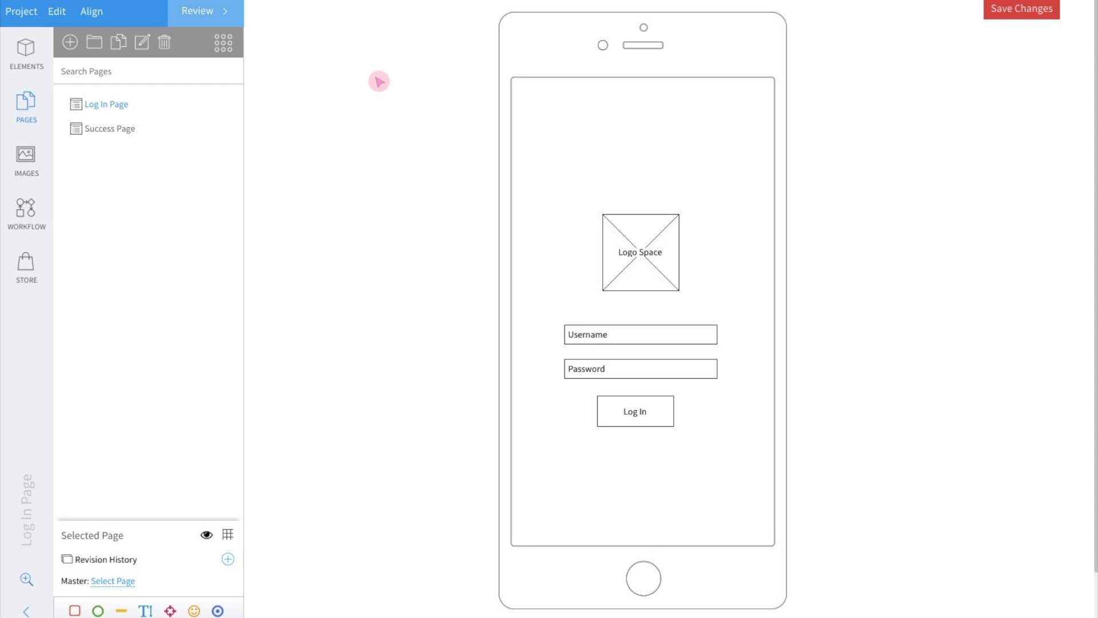
Switch the project to review mode and start a comment on the Log In Page
left_click(203, 20)
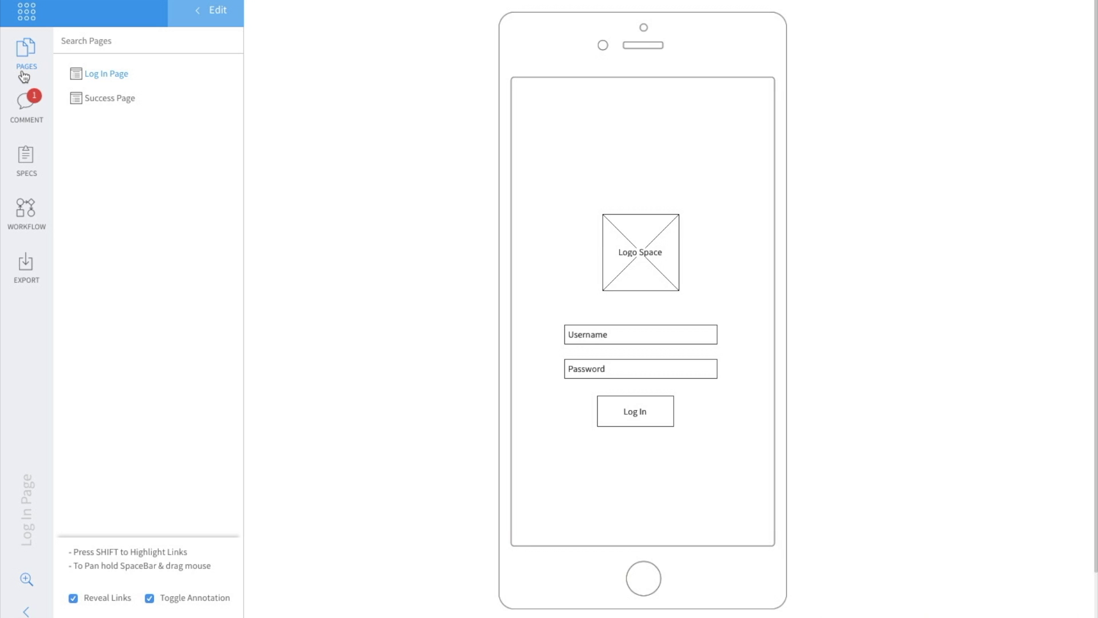
left_click(25, 103)
type("Make ")
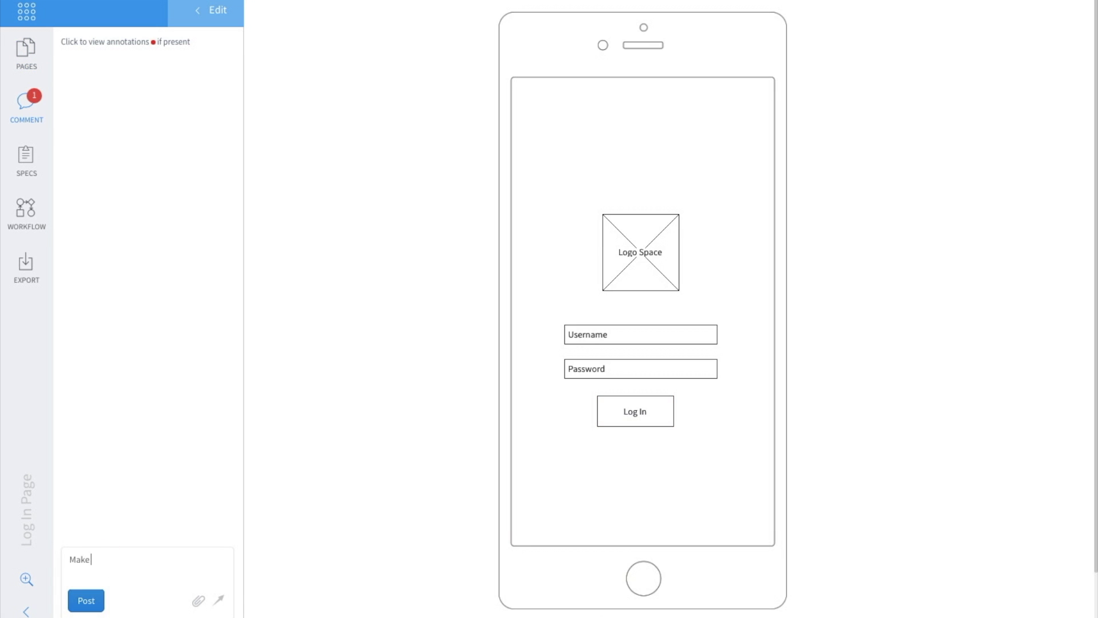
type("the log in button larger!")
Post "Make the log in button larger!", then repost it with an arrow pointing at the Log In button
key("Return")
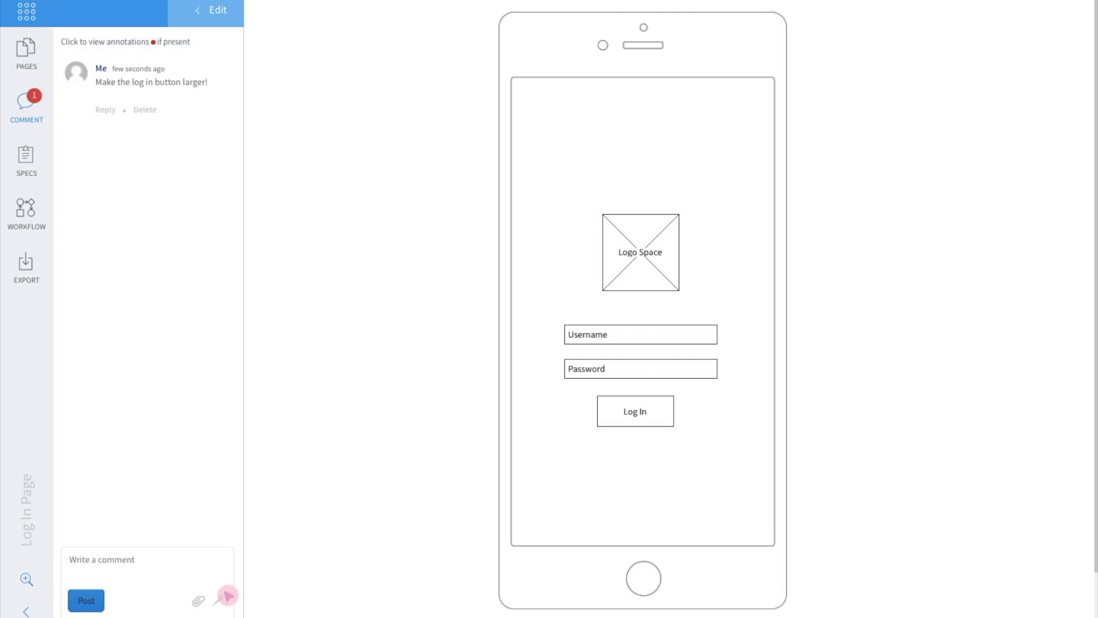
left_click_drag(220, 603, 608, 411)
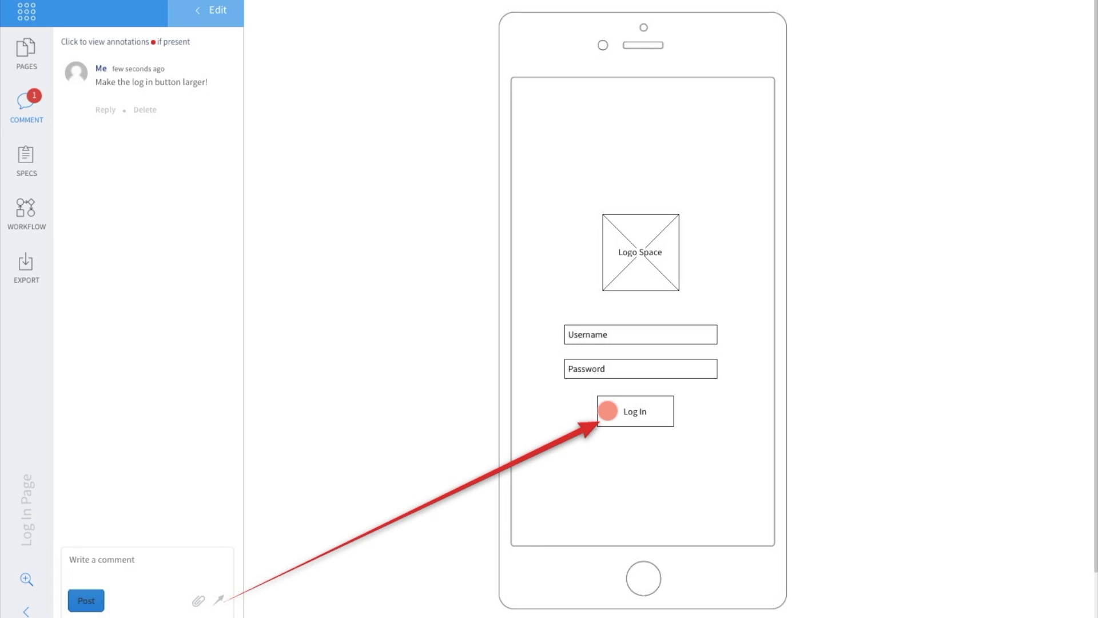
type("Make the log in button larger!")
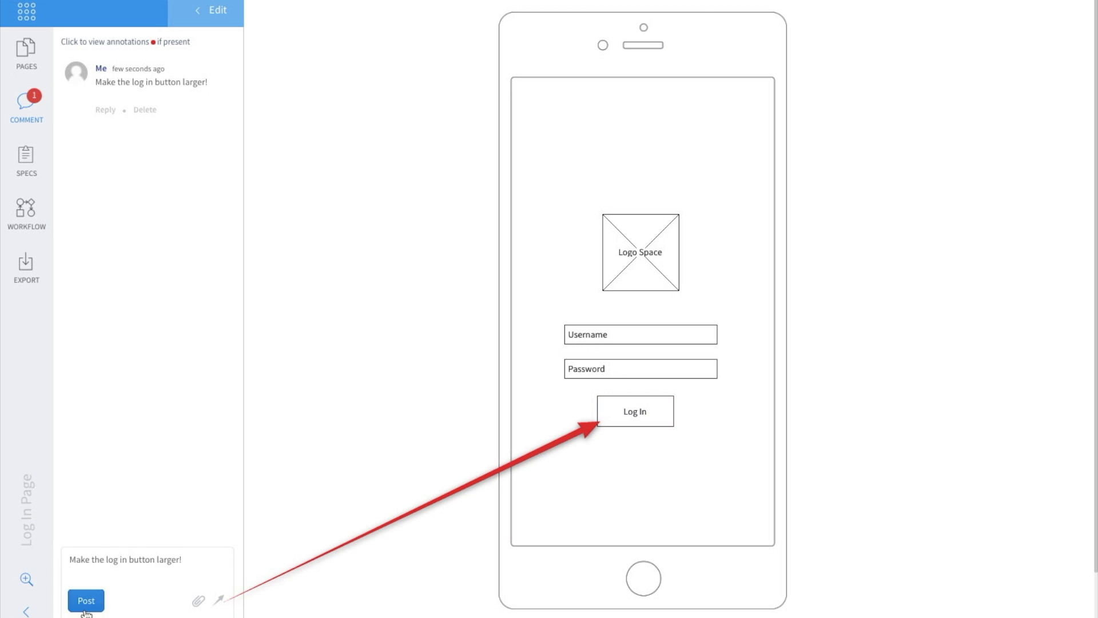
left_click(86, 600)
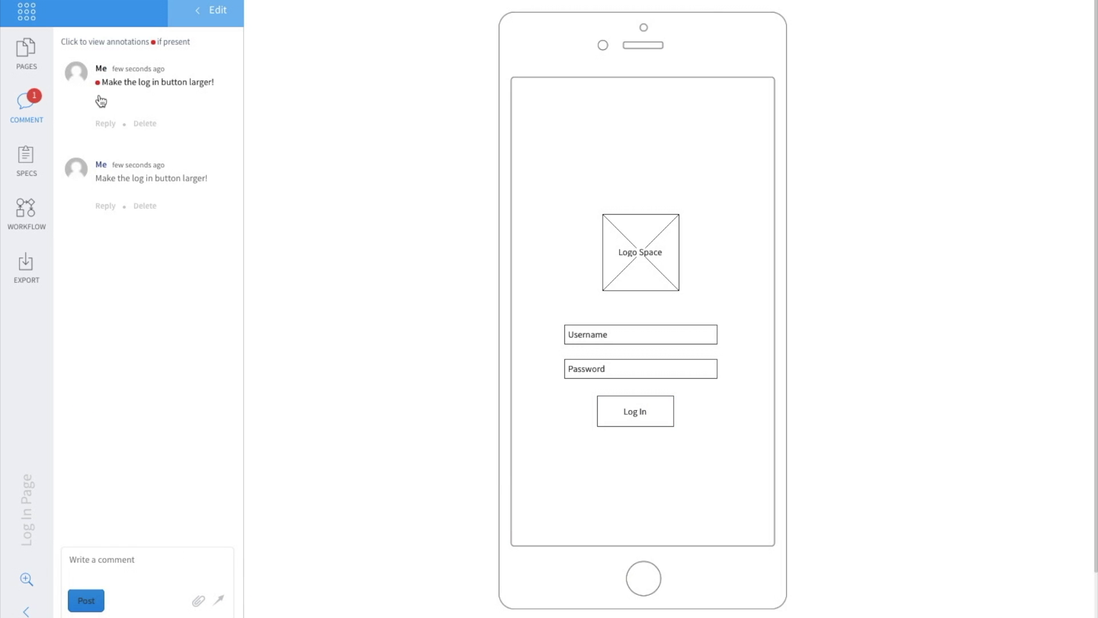
left_click(29, 158)
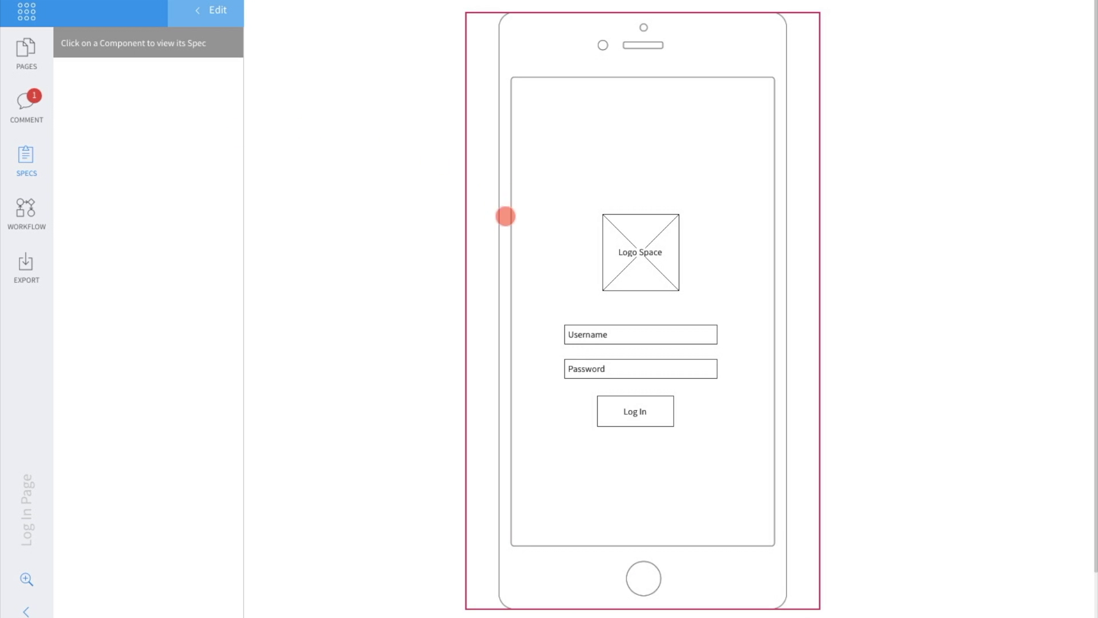
Select the phone frame to show its component specs
left_click(710, 305)
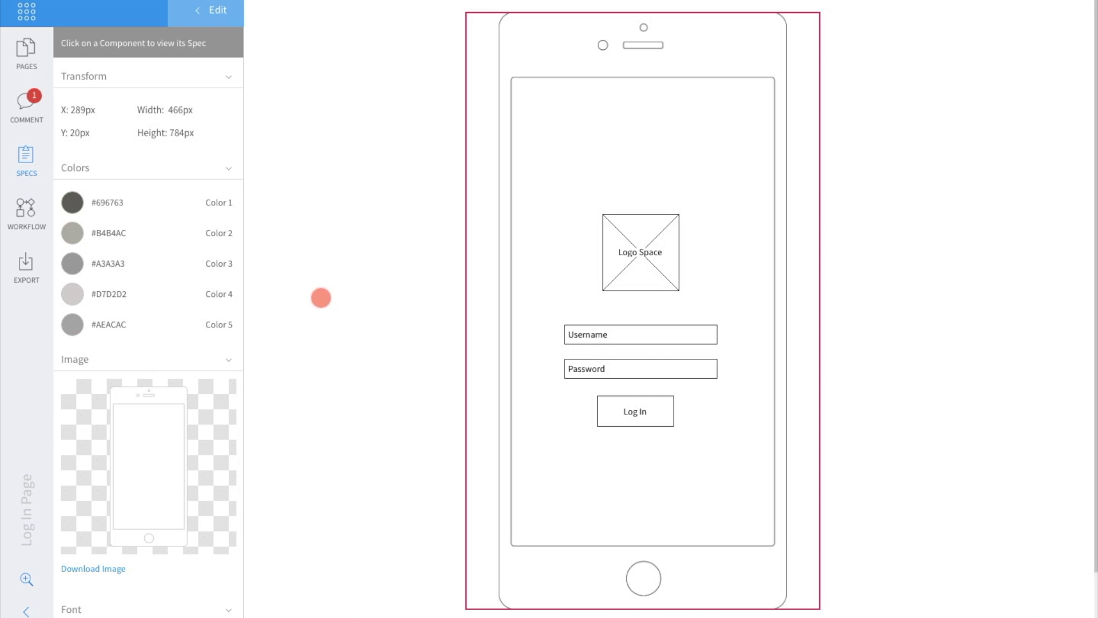
Bring up the export options and choose PDF export for the project
left_click(25, 271)
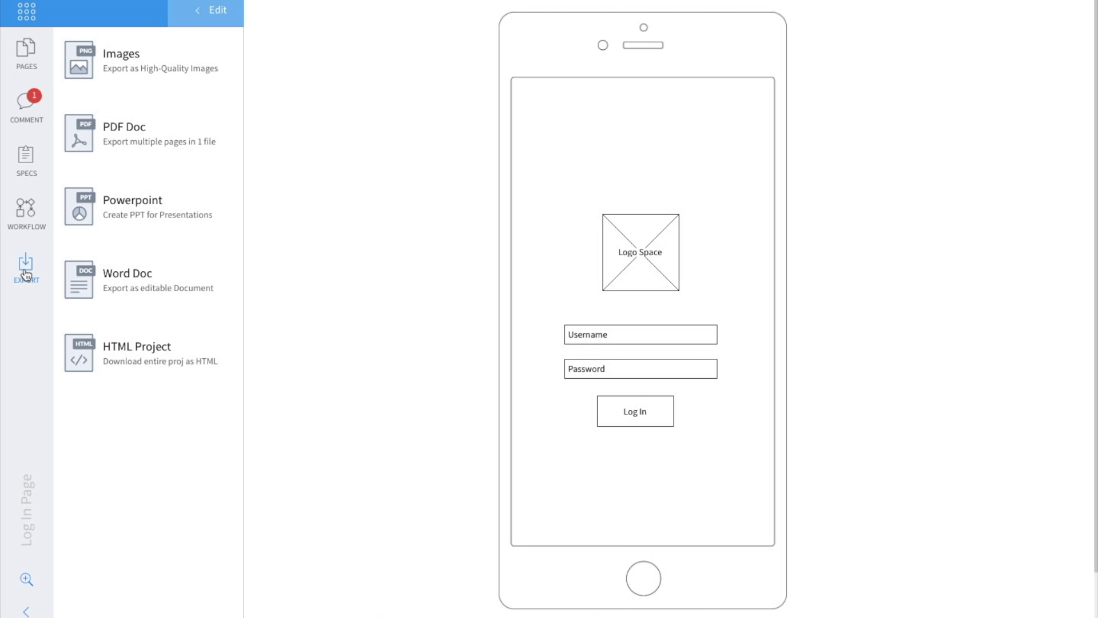
left_click(94, 134)
Add both the Log In and Success pages to the PDF and generate it
left_click(564, 202)
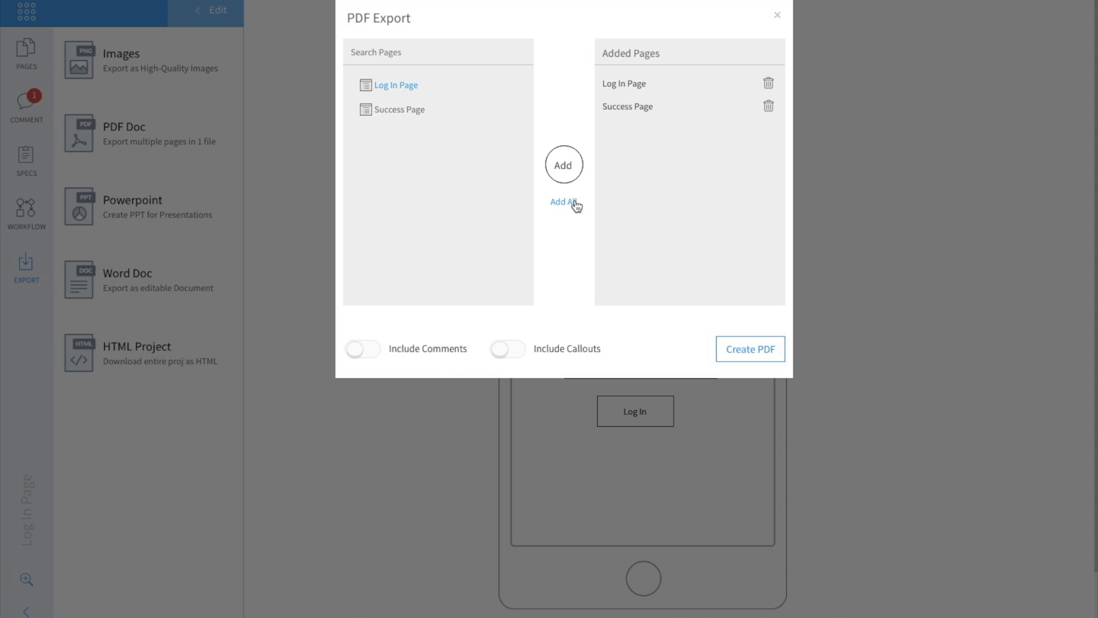
left_click(743, 348)
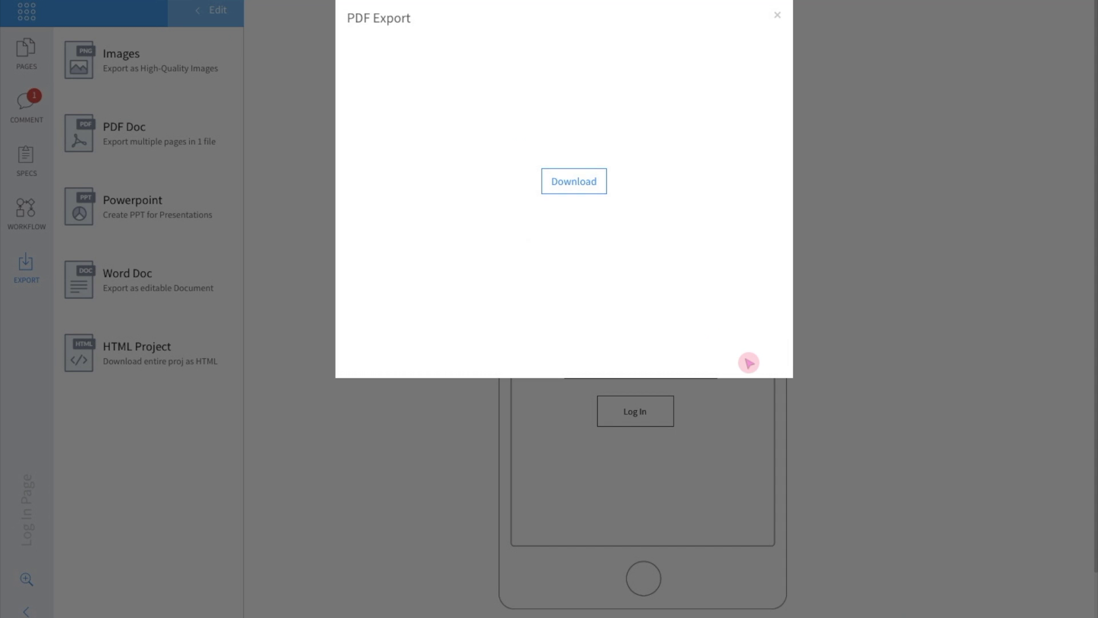